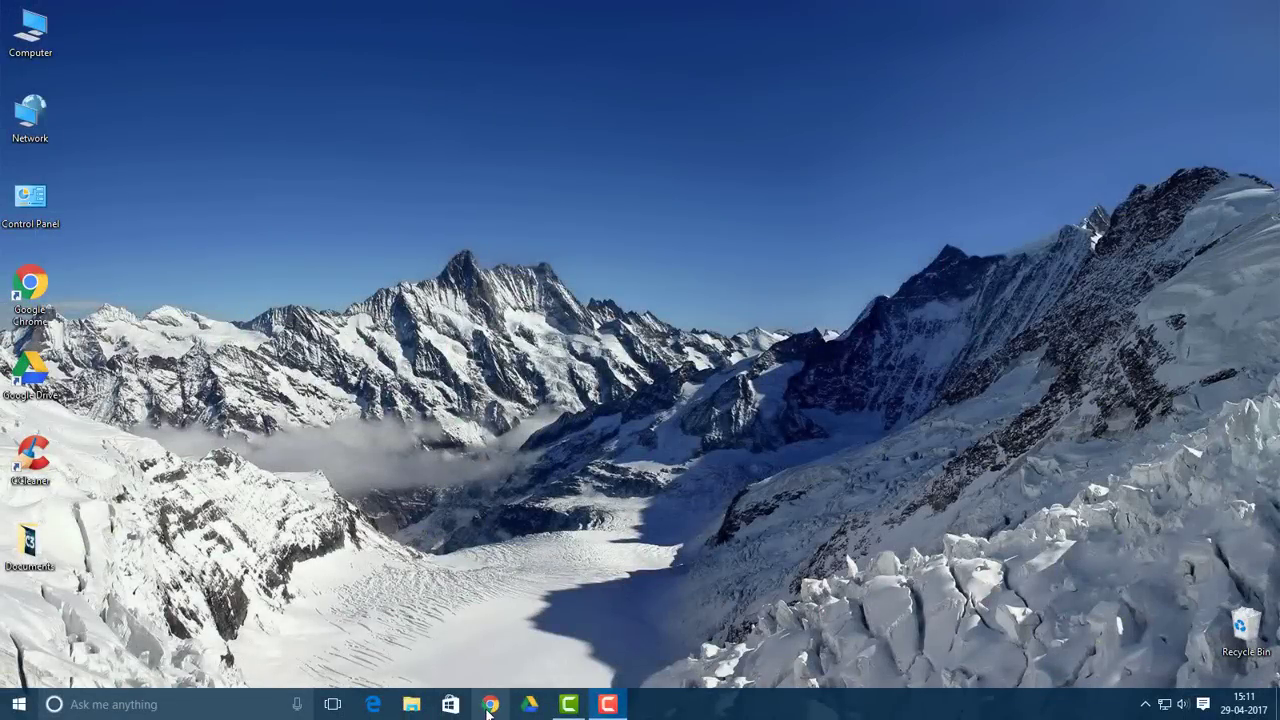
# - Search the web for "windows 10 download" in Google Chrome and open Microsoft's Windows 10 Disc Image (ISO File) page
pyautogui.click(489, 706)
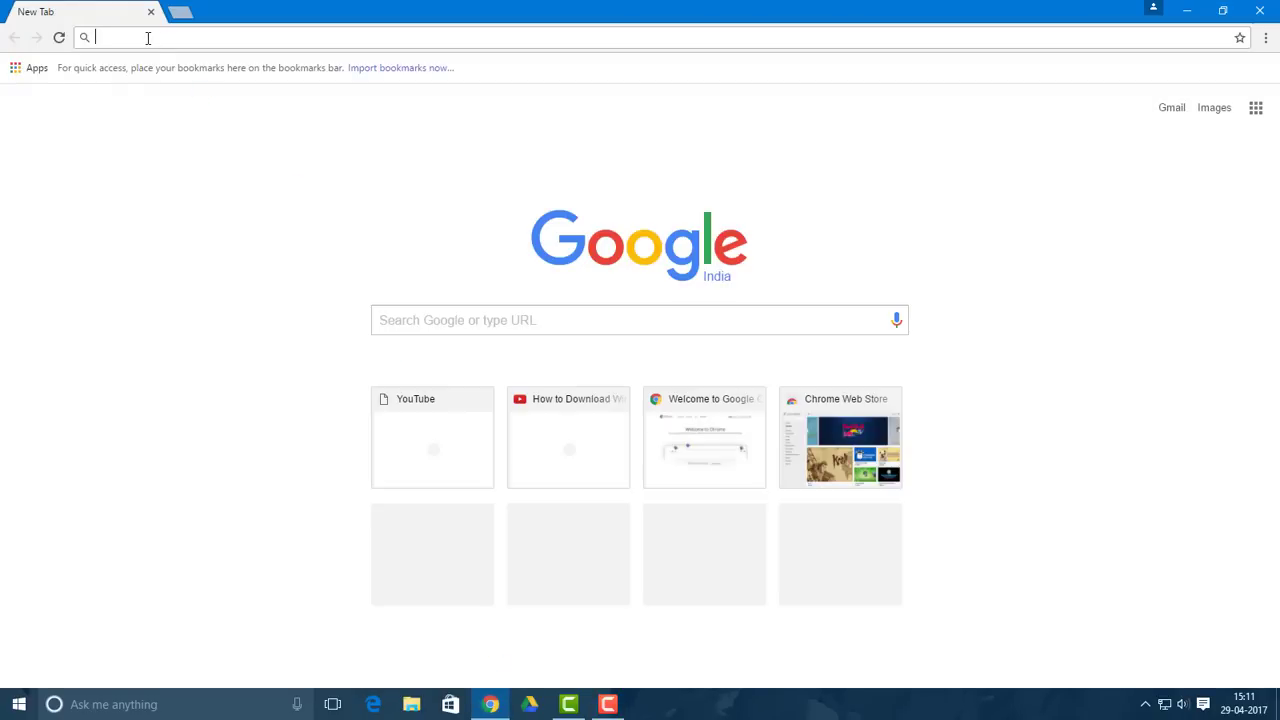
pyautogui.write('windo')
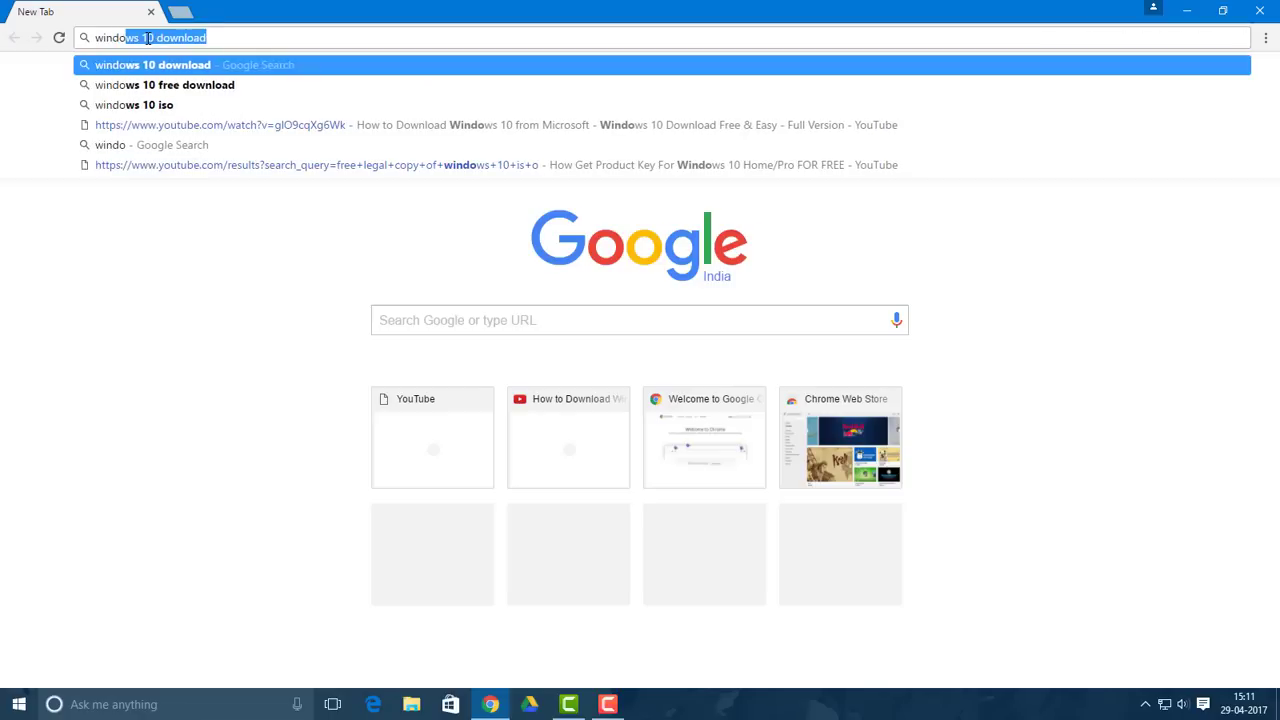
pyautogui.write('ws 10 download')
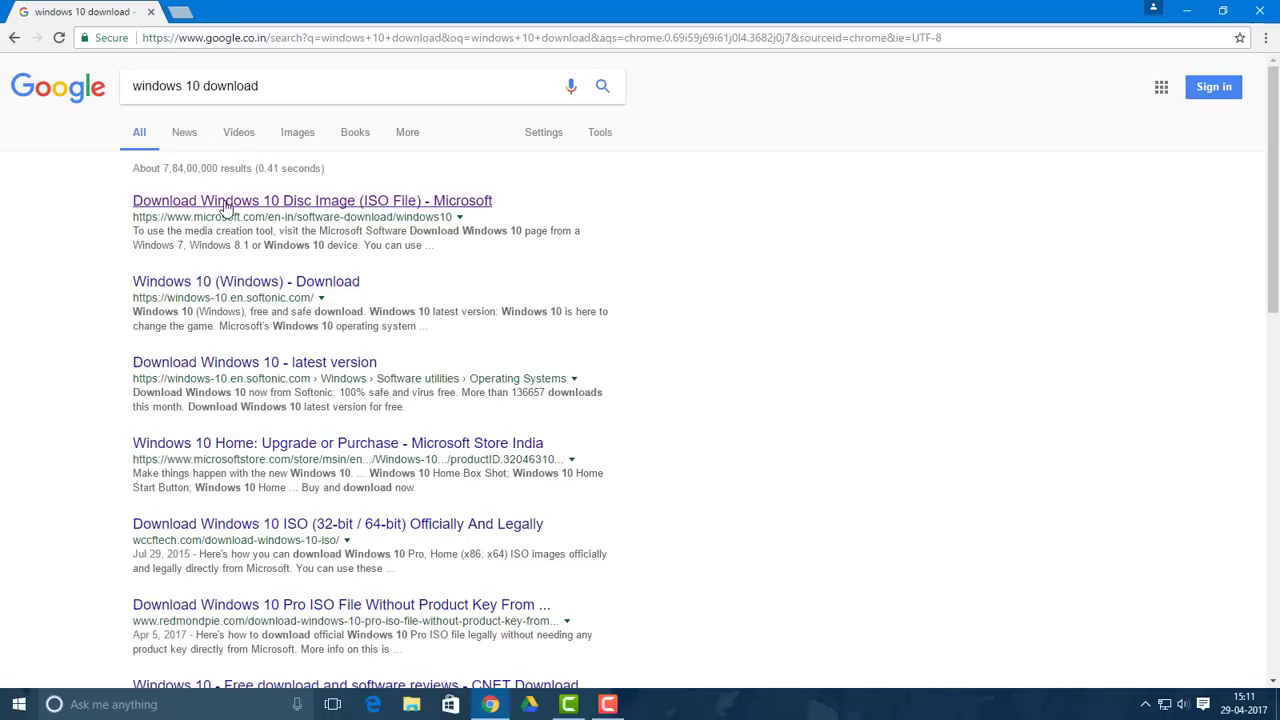
pyautogui.click(185, 208)
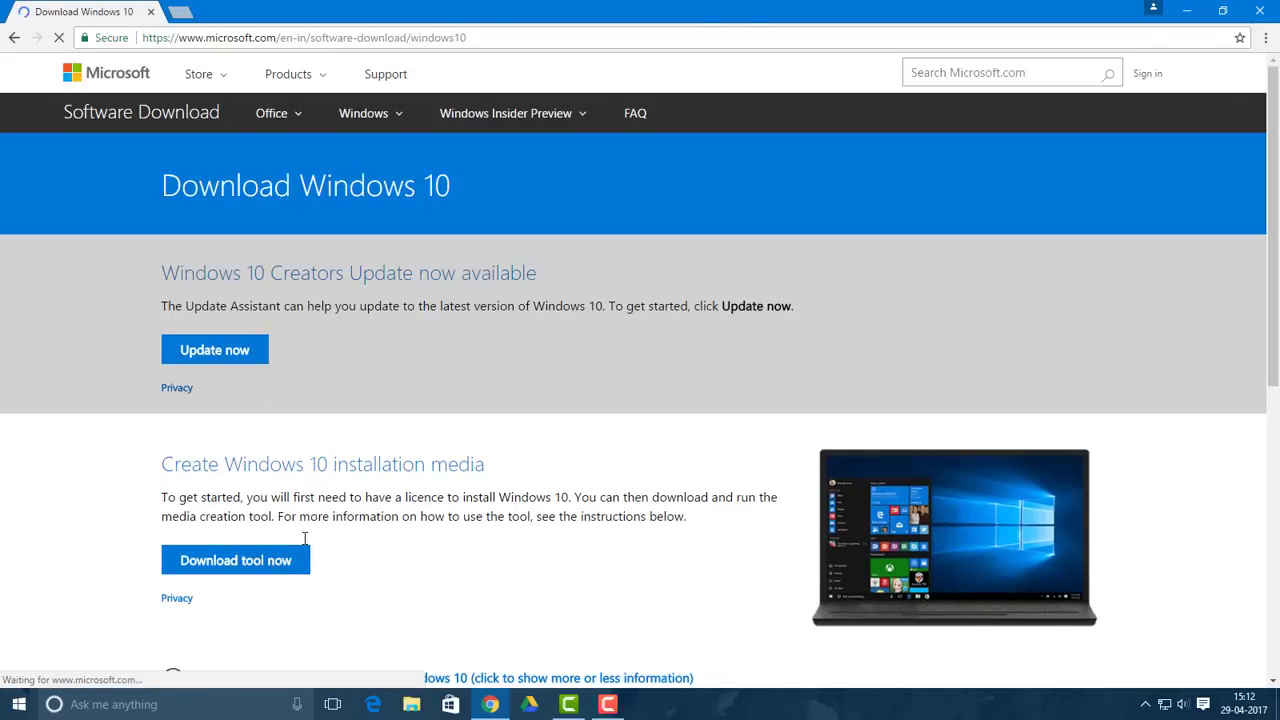
# - Download the media creation tool from the Create Windows 10 installation media section
pyautogui.scroll(-1, 593, 394)
pyautogui.scroll(-1, 593, 394)
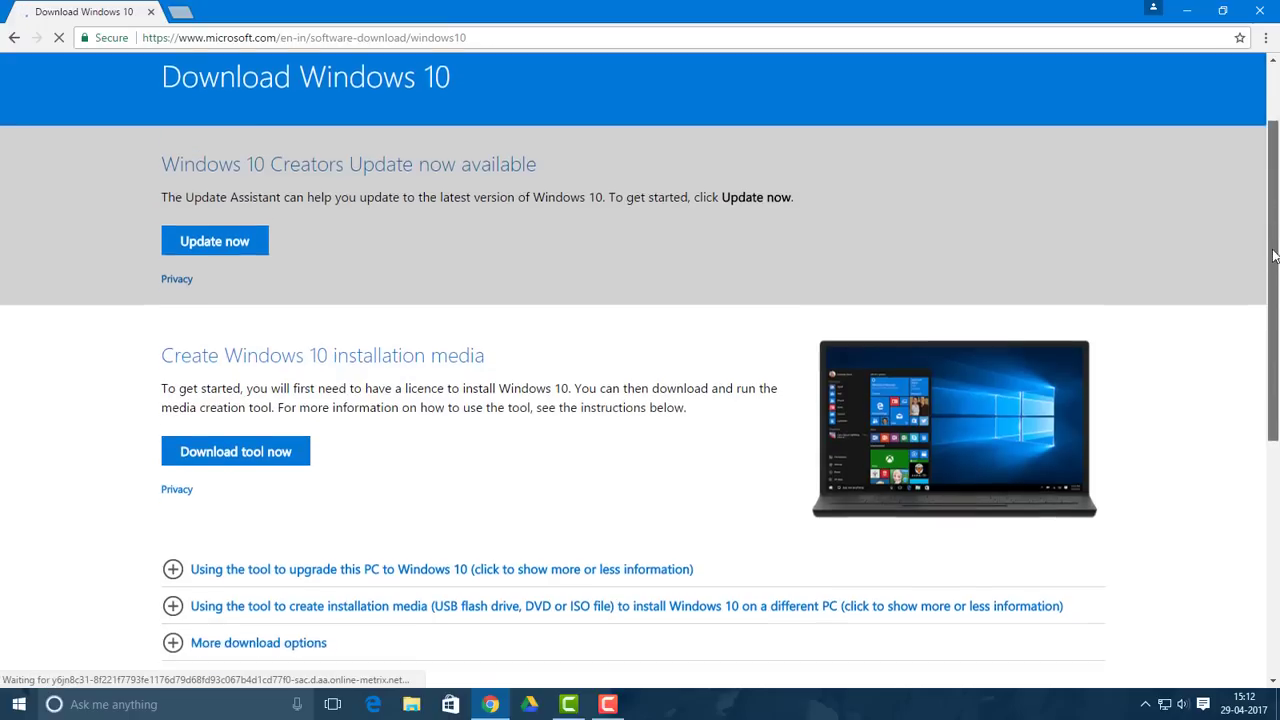
pyautogui.click(245, 378)
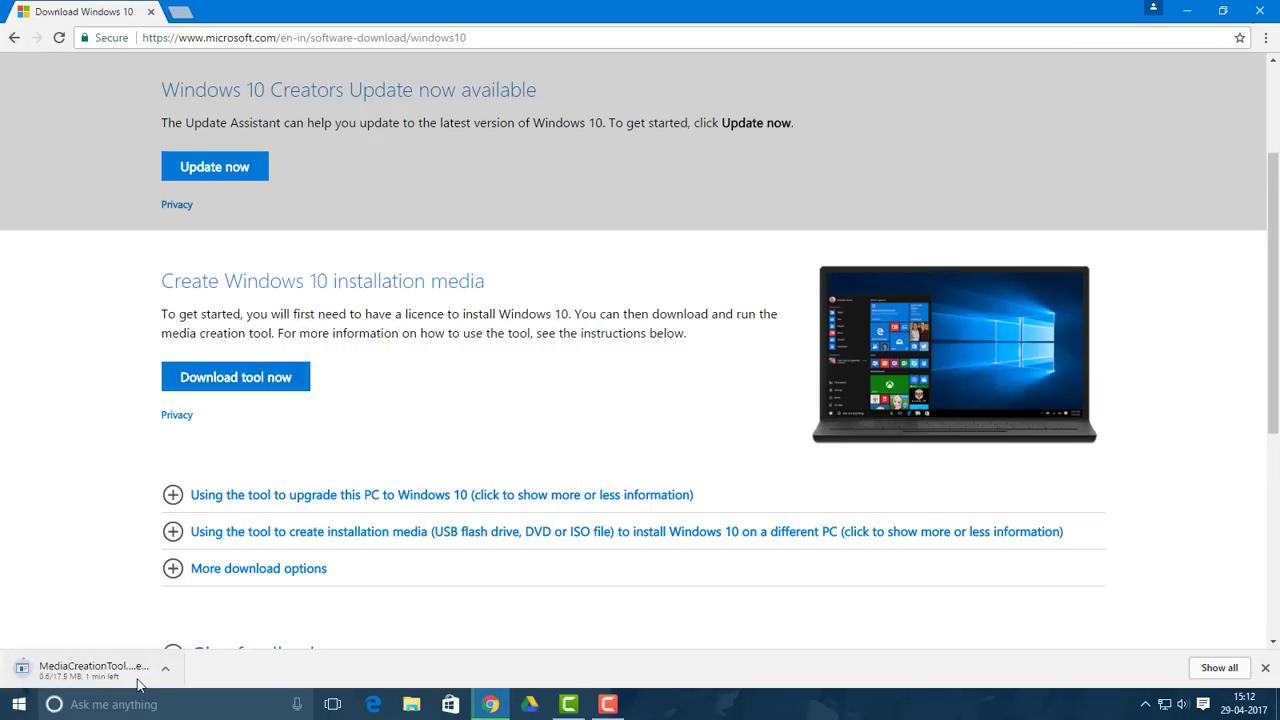
pyautogui.click(564, 706)
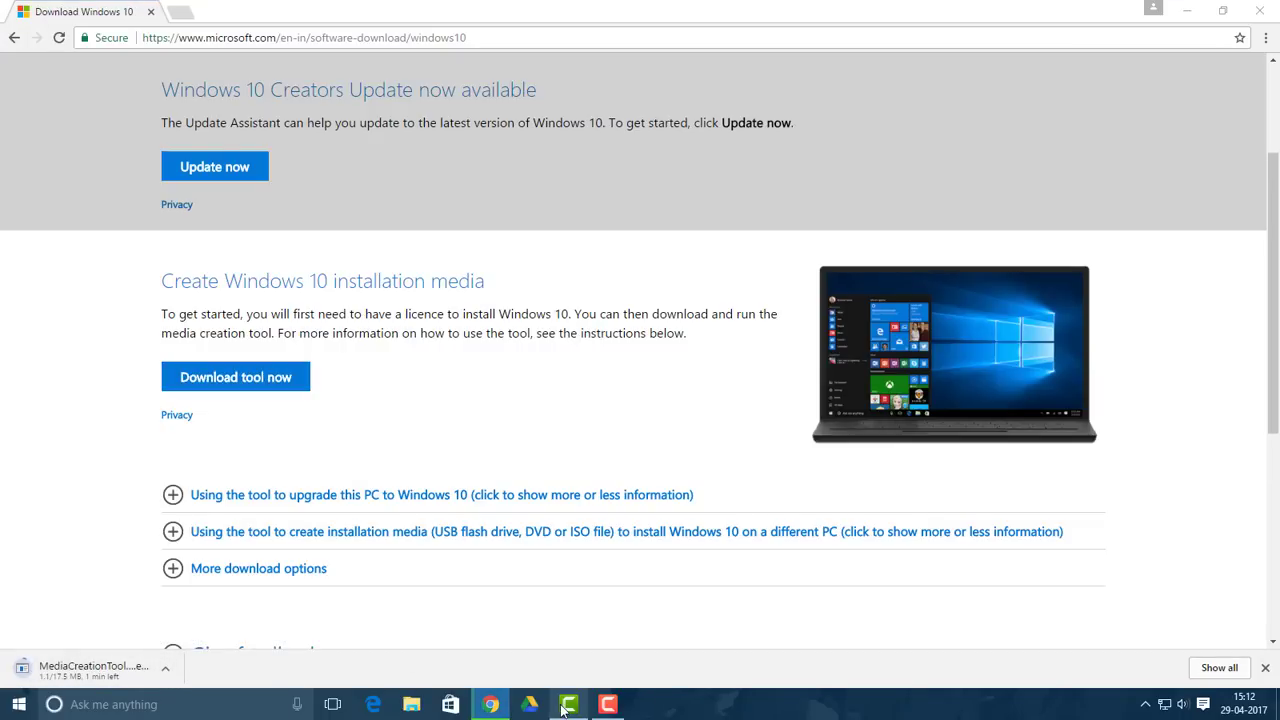
pyautogui.click(607, 706)
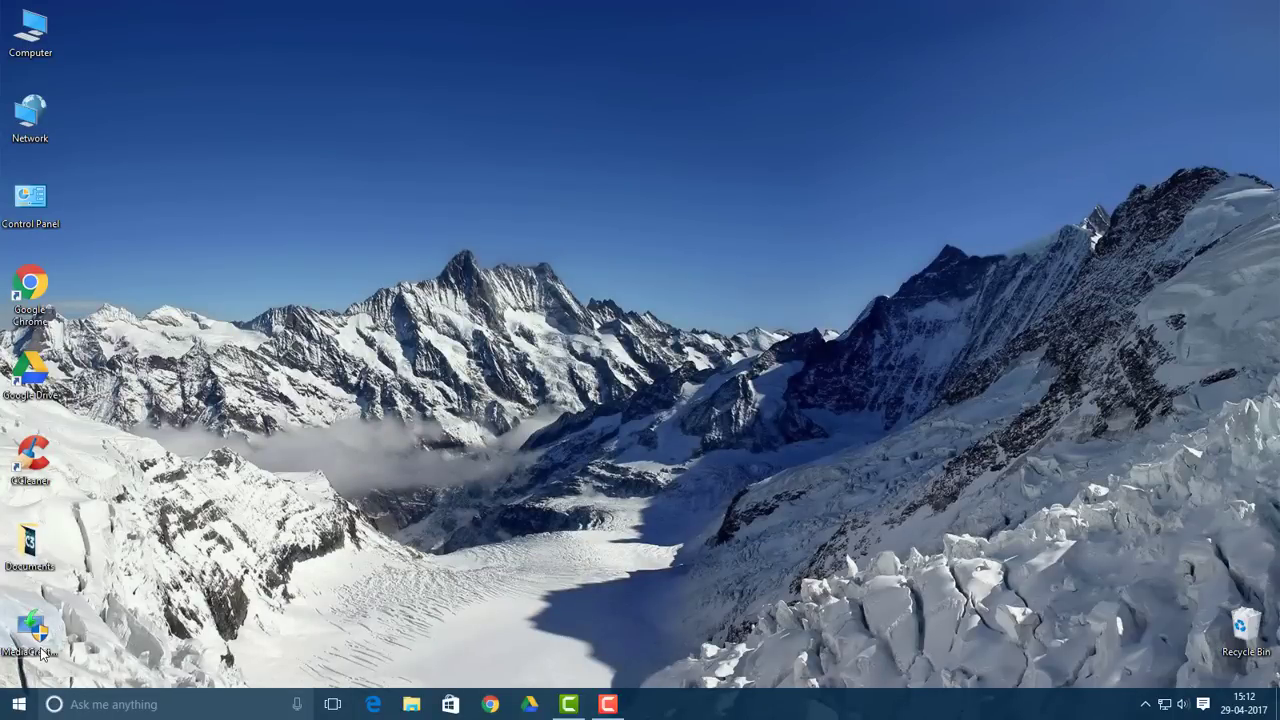
# - Run MediaCreationTool from the desktop as administrator and allow it to run anyway past SmartScreen
pyautogui.rightClick(37, 630)
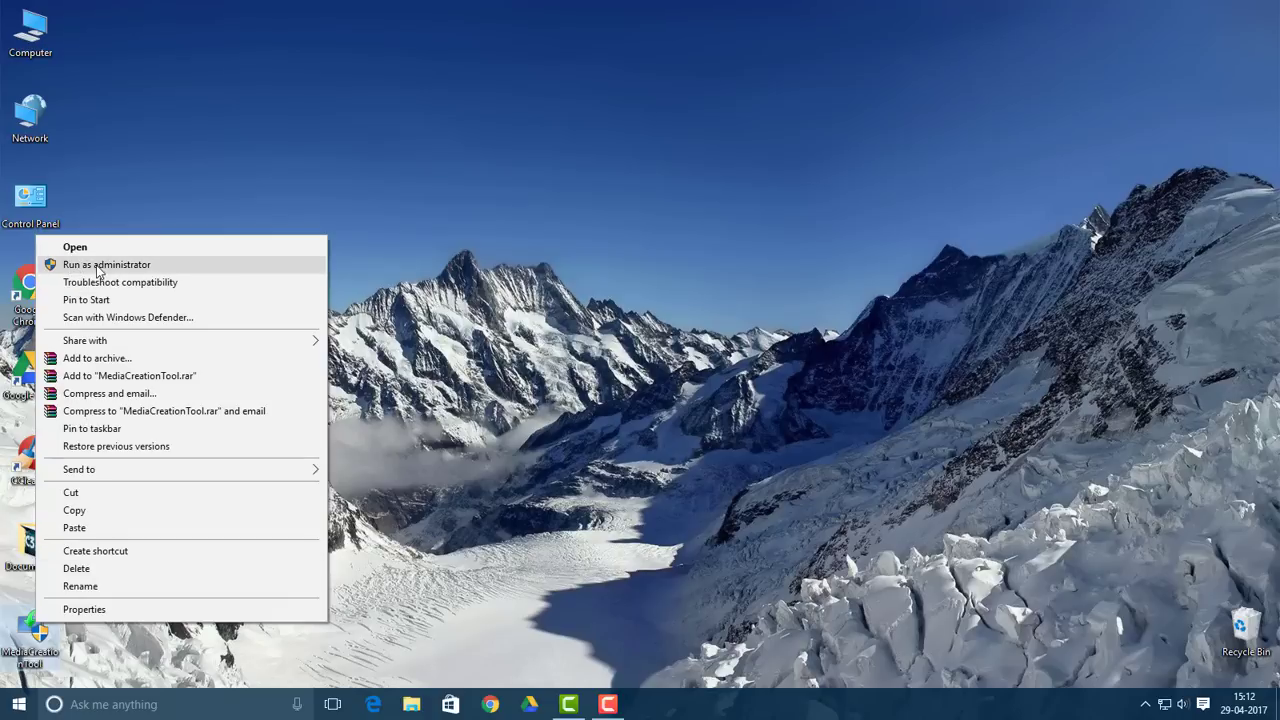
pyautogui.click(164, 269)
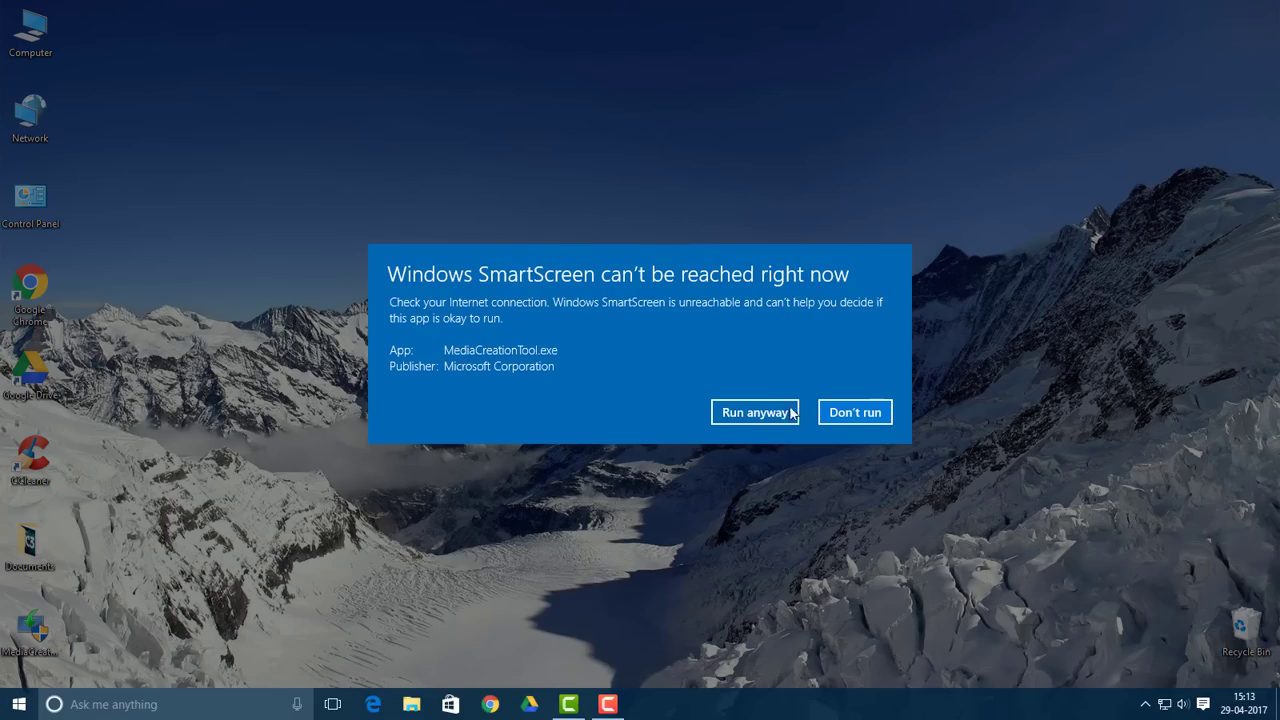
pyautogui.click(754, 412)
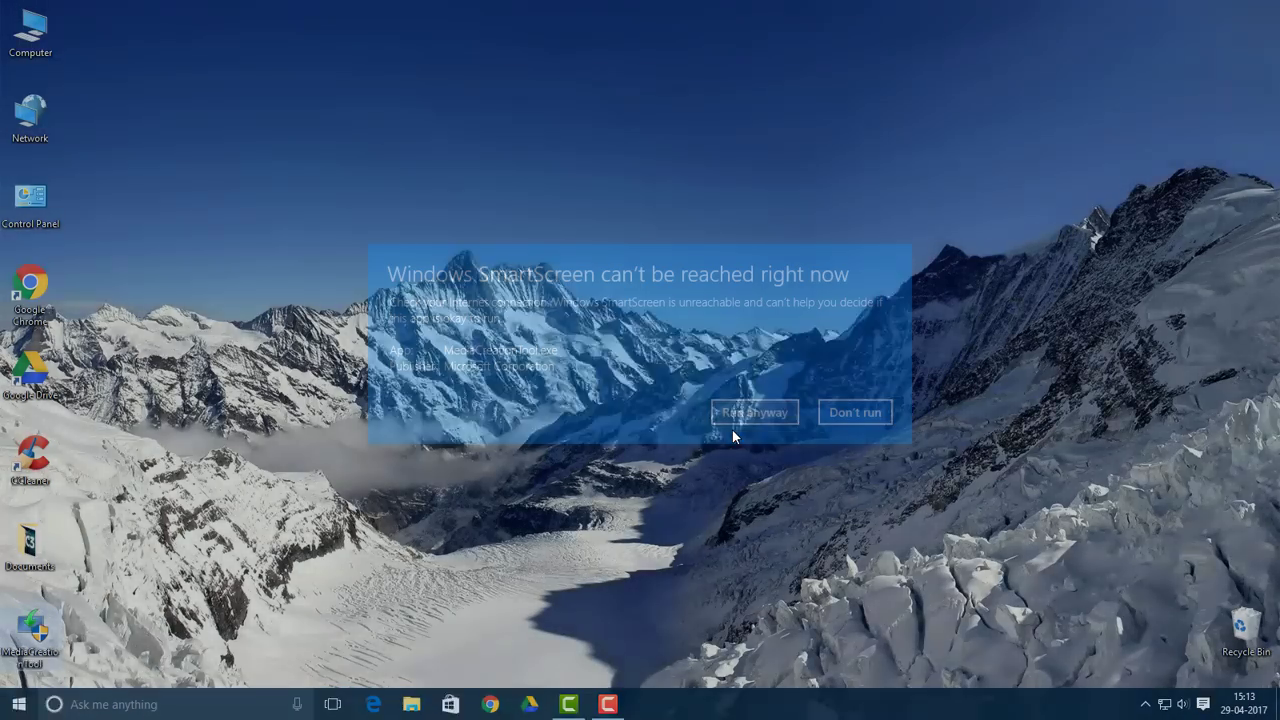
pyautogui.click(730, 414)
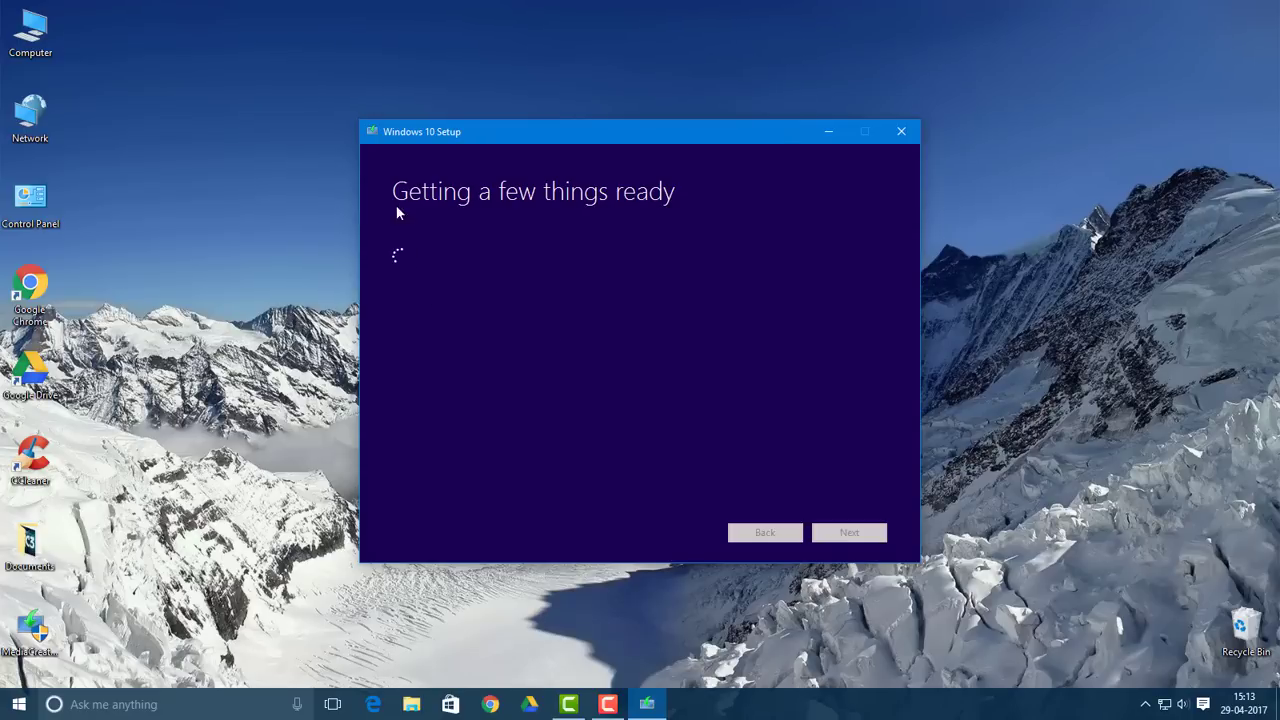
# - Accept the license terms and choose to create installation media (USB flash drive, DVD, or ISO file) for another PC
pyautogui.moveTo(437, 131)
pyautogui.mouseDown()
pyautogui.moveTo(432, 164)
pyautogui.moveTo(441, 148)
pyautogui.mouseUp()
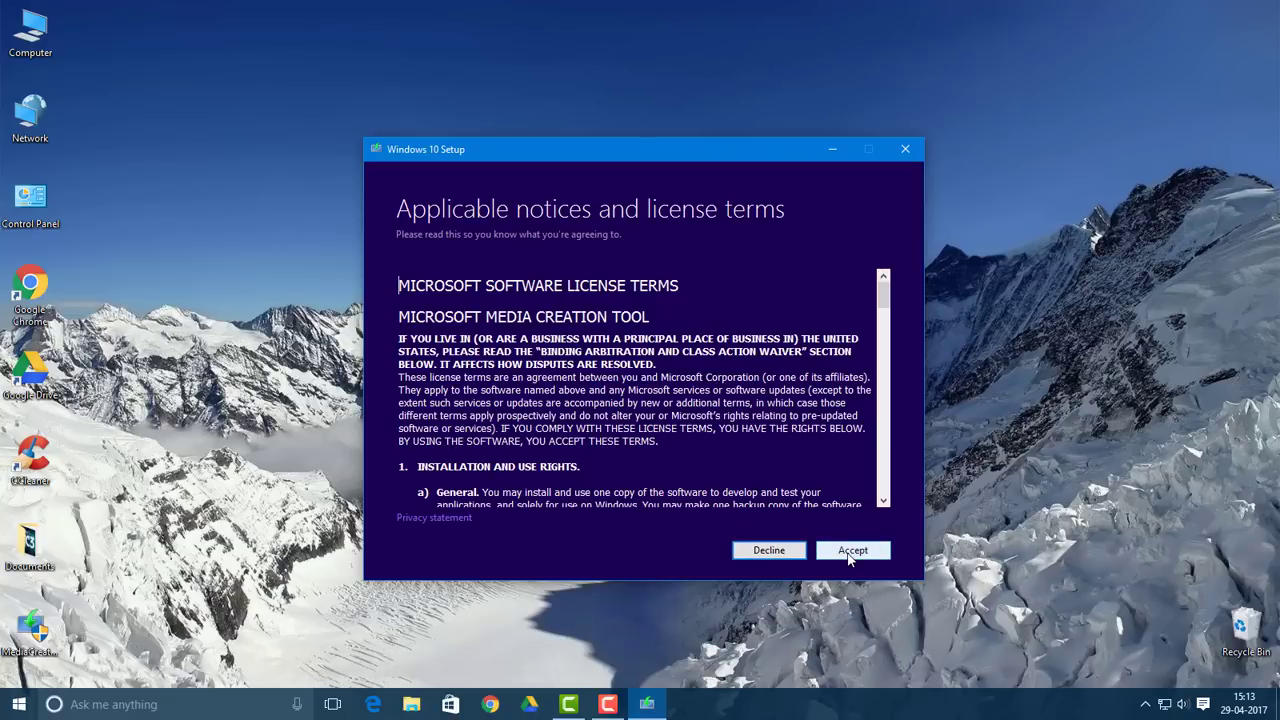
pyautogui.click(849, 558)
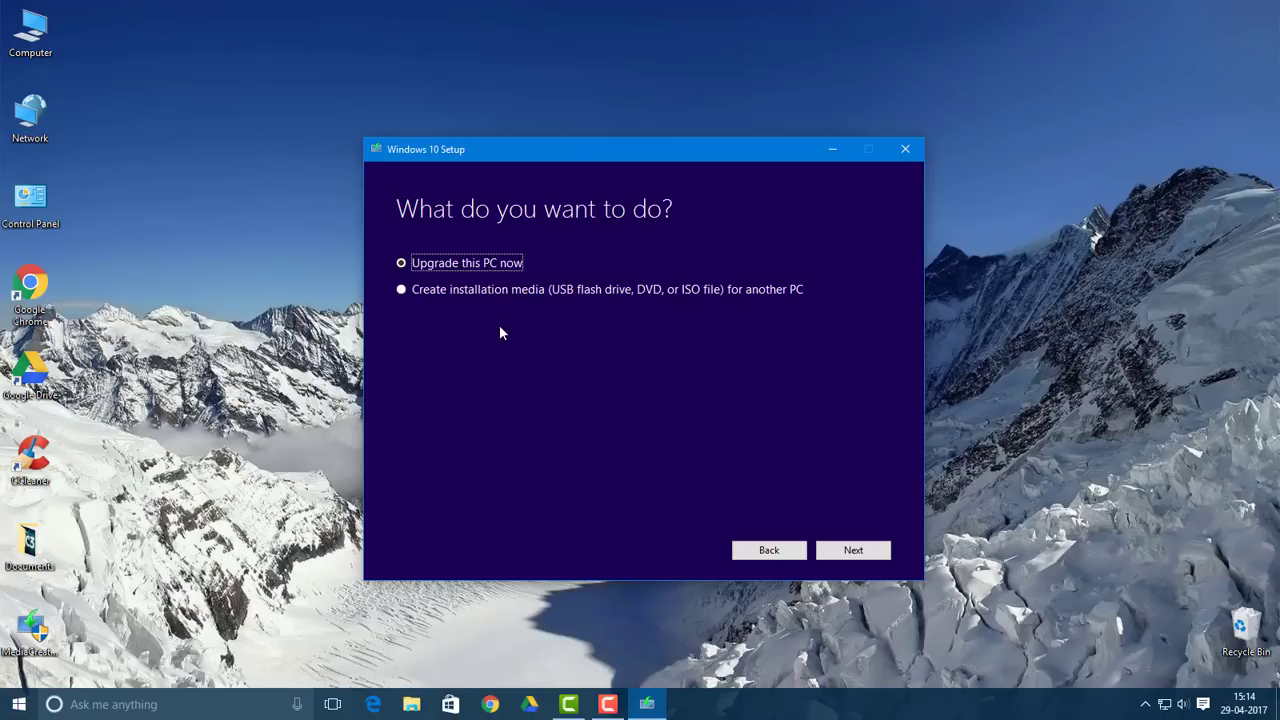
pyautogui.click(401, 290)
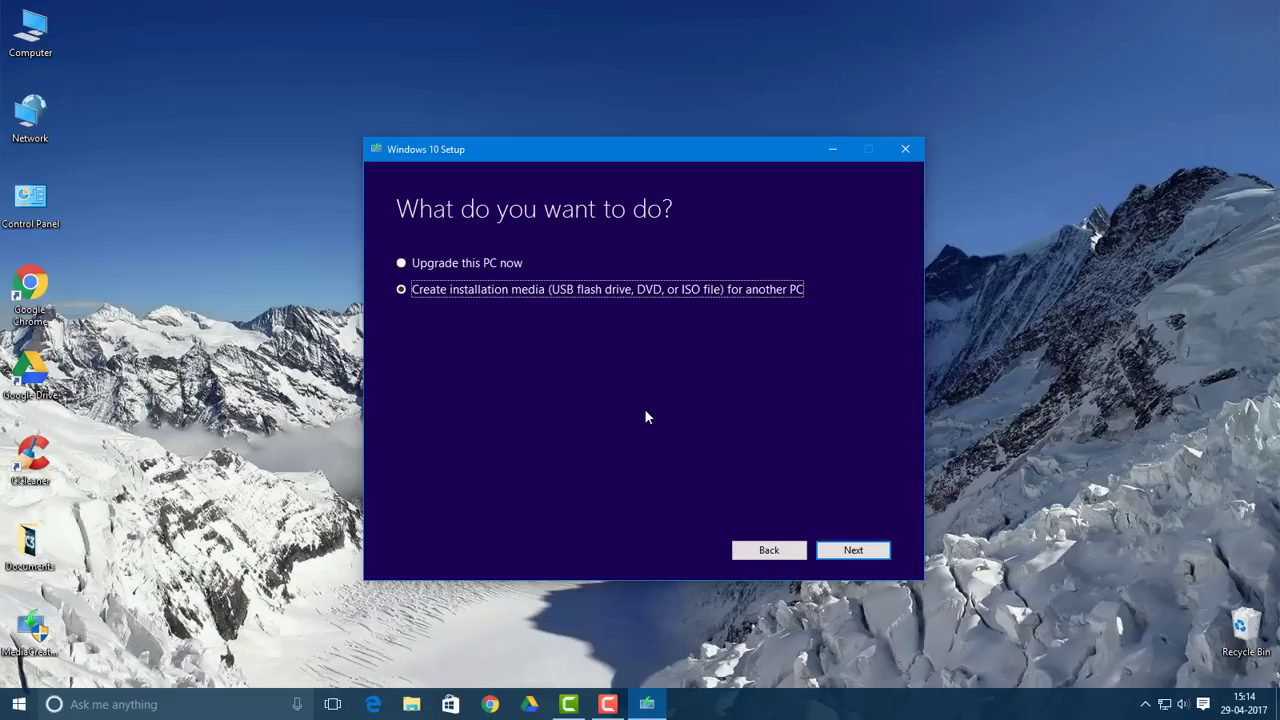
pyautogui.click(848, 552)
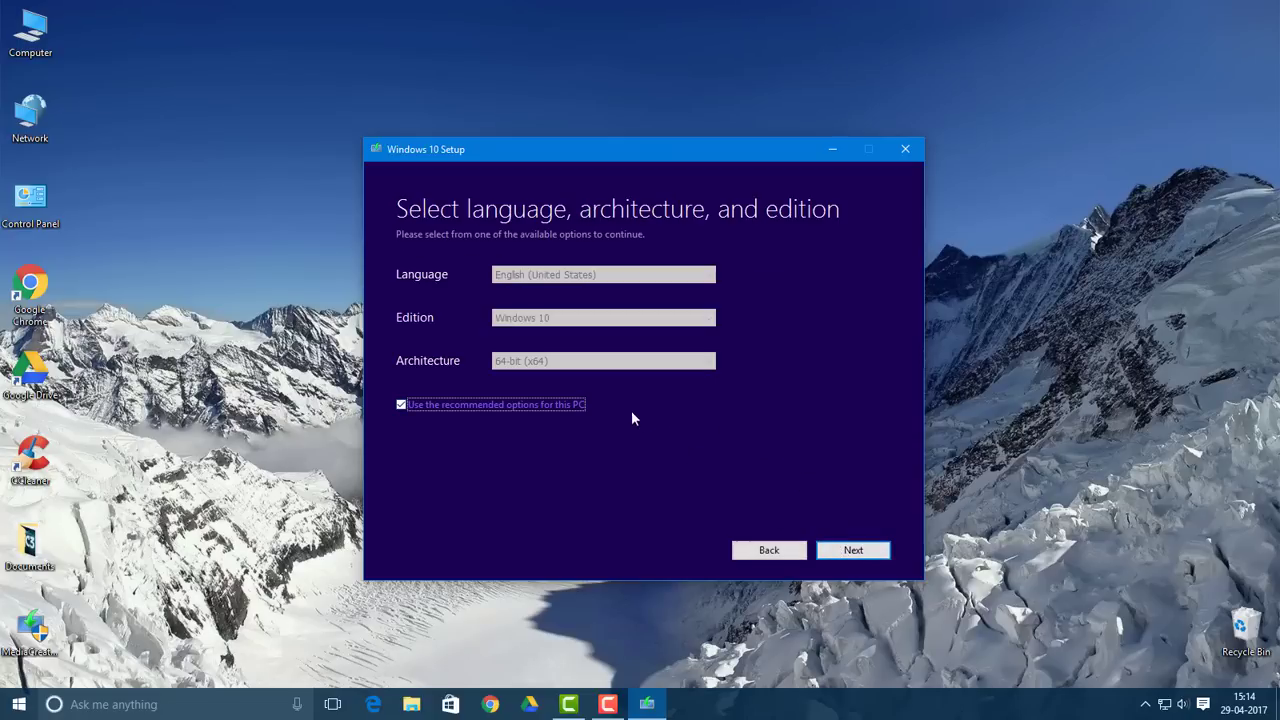
# - Turn off the recommended options and proceed with English (United States), the Windows 10 edition and 64-bit (x64) architecture
pyautogui.click(401, 407)
pyautogui.click(622, 276)
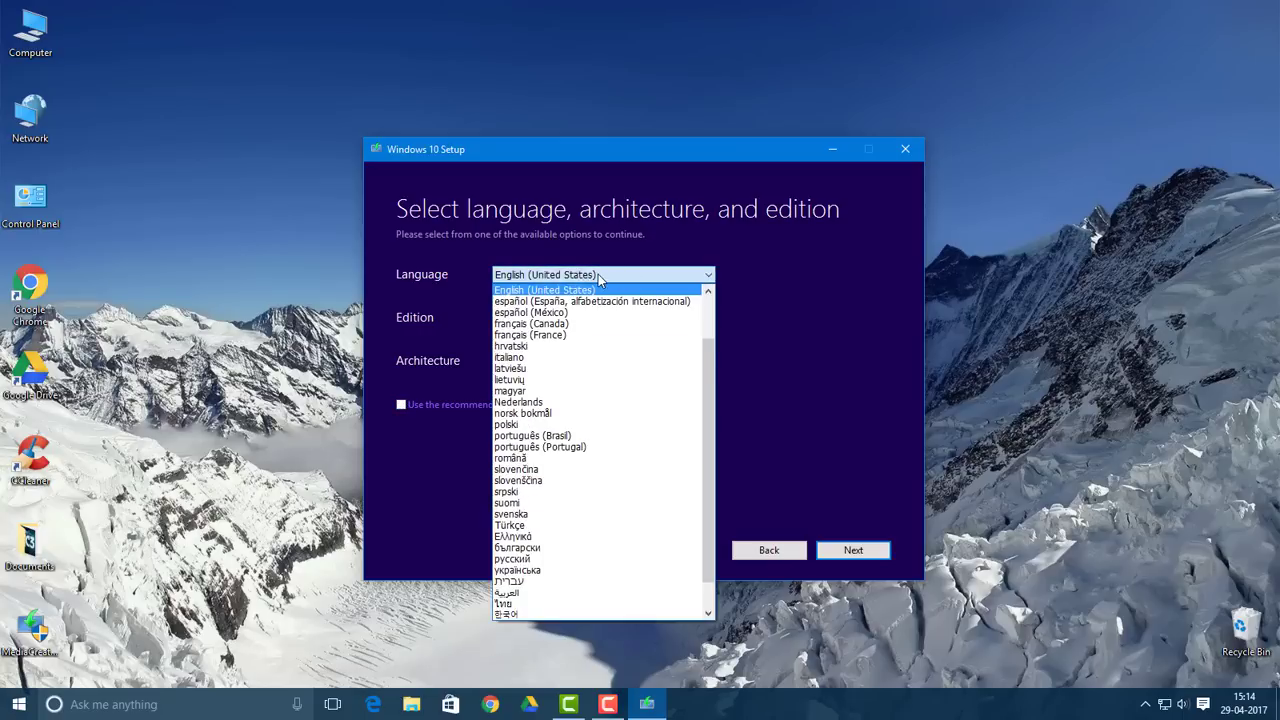
pyautogui.click(598, 275)
pyautogui.click(562, 318)
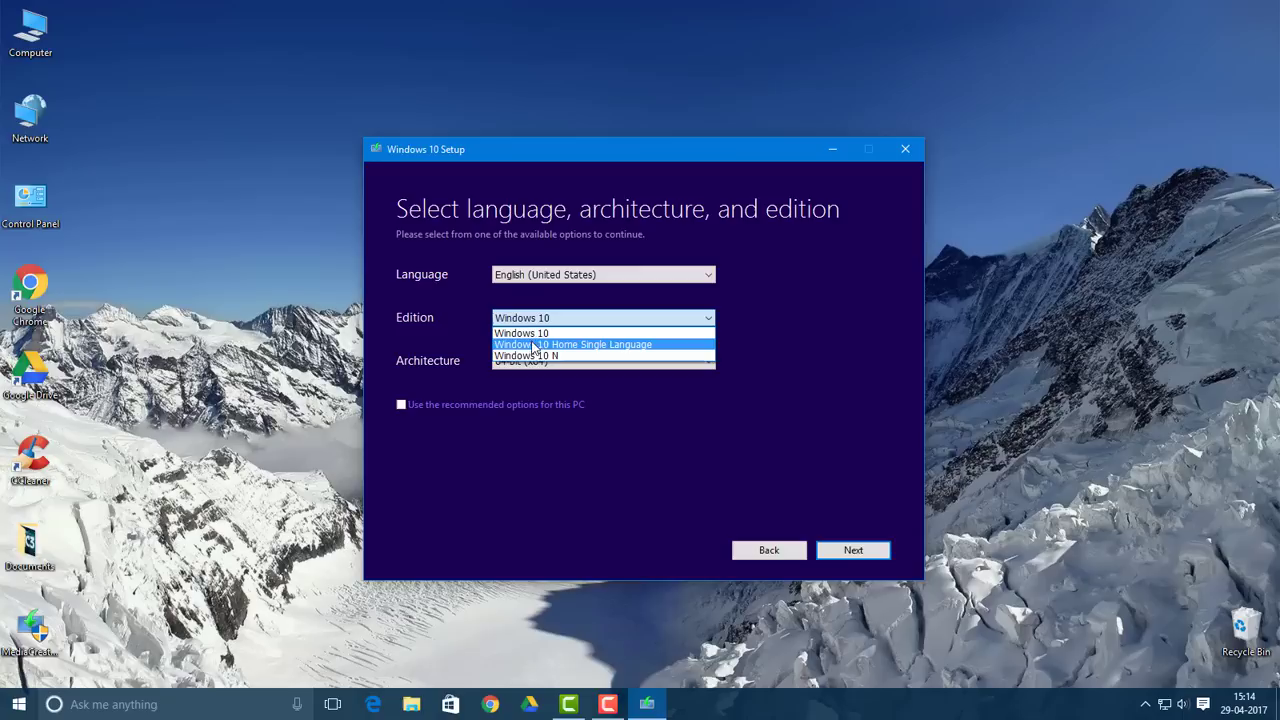
pyautogui.click(602, 346)
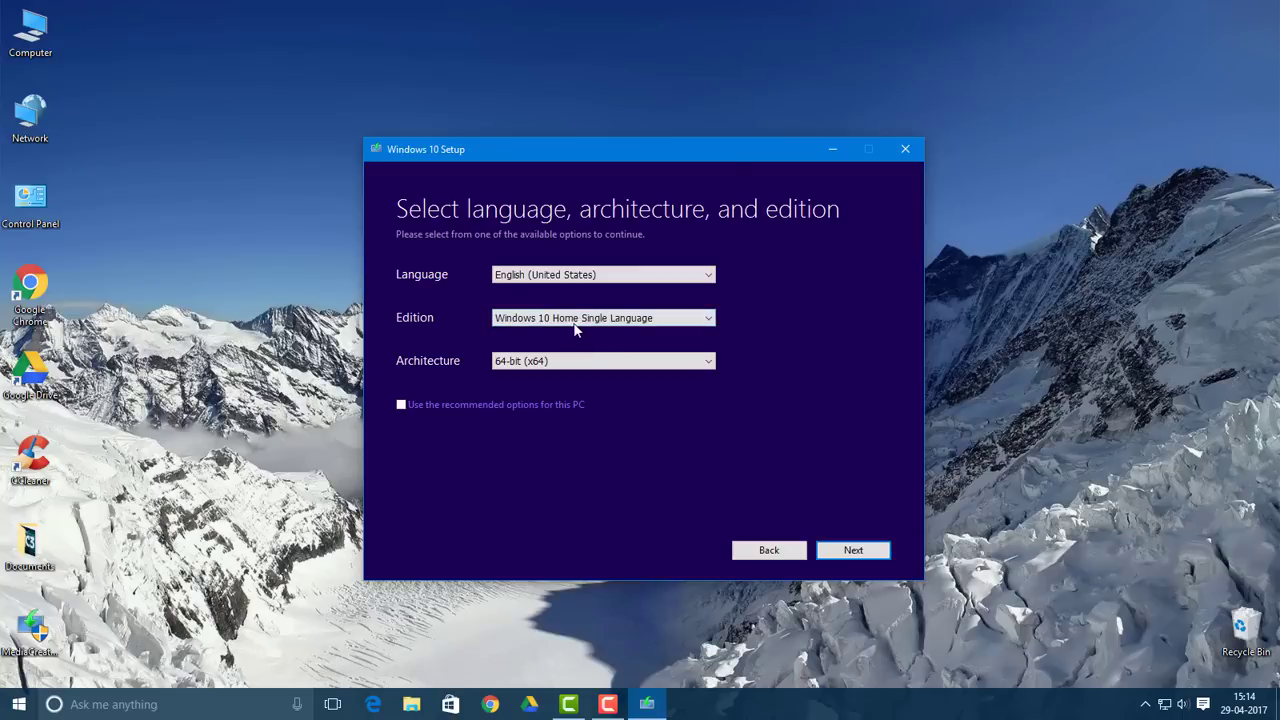
pyautogui.click(572, 320)
pyautogui.click(556, 334)
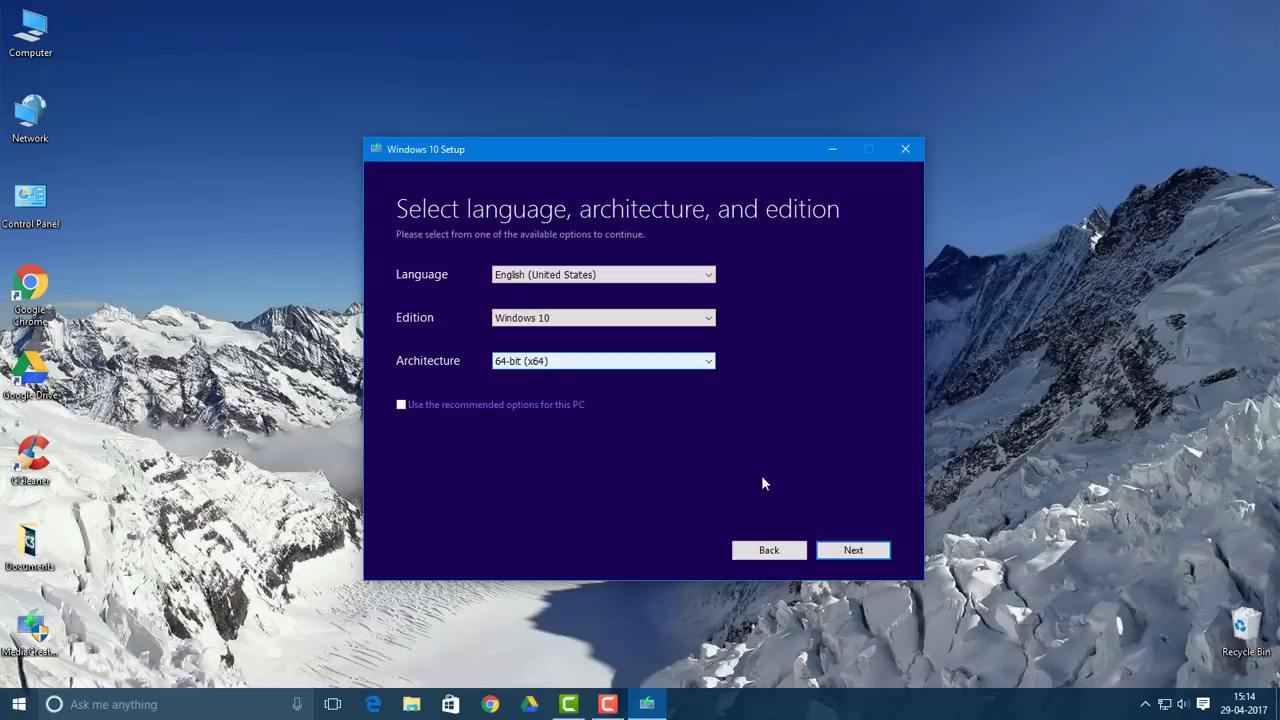
pyautogui.click(845, 553)
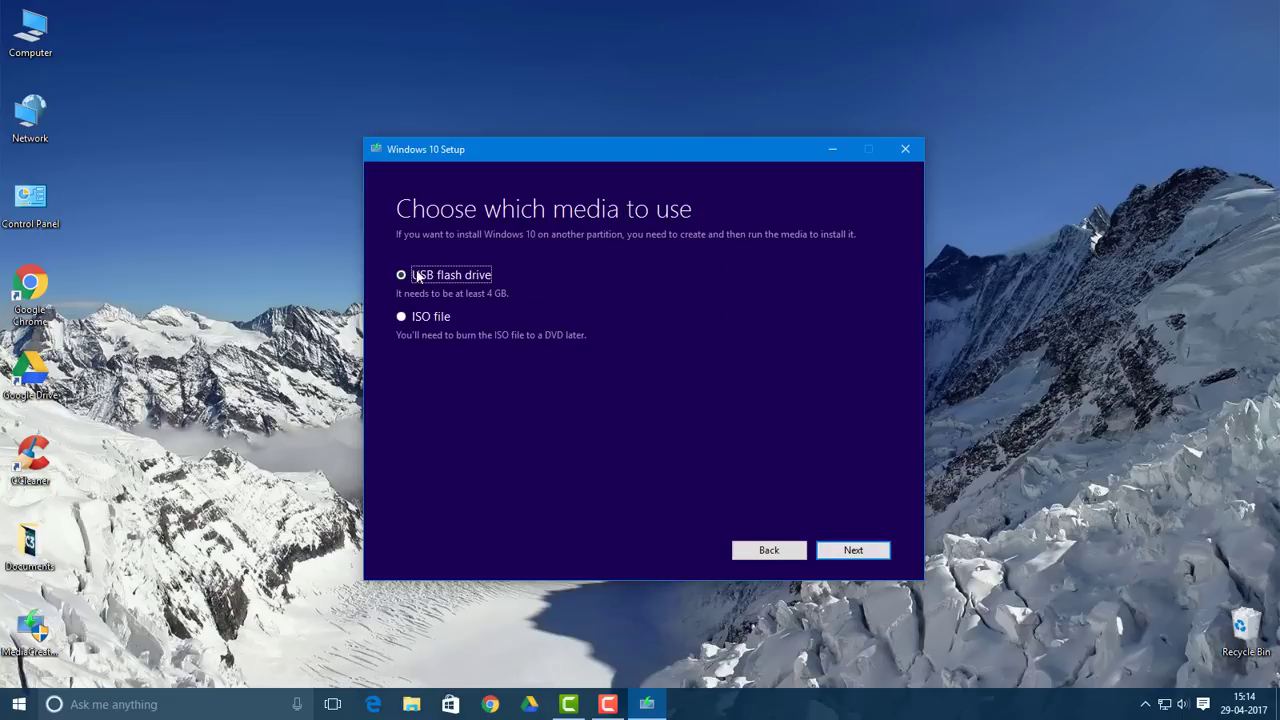
# - Choose ISO file as the media and save it to the Desktop under the name Windows
pyautogui.click(406, 316)
pyautogui.click(848, 556)
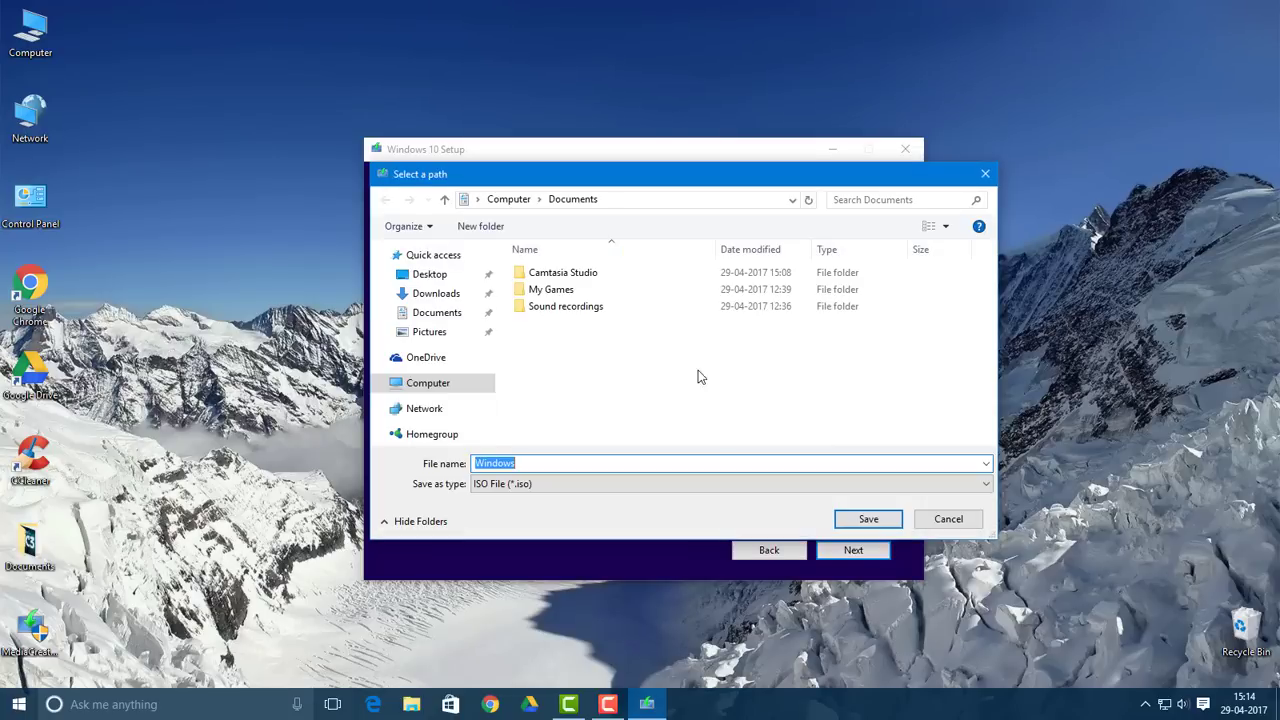
pyautogui.click(429, 274)
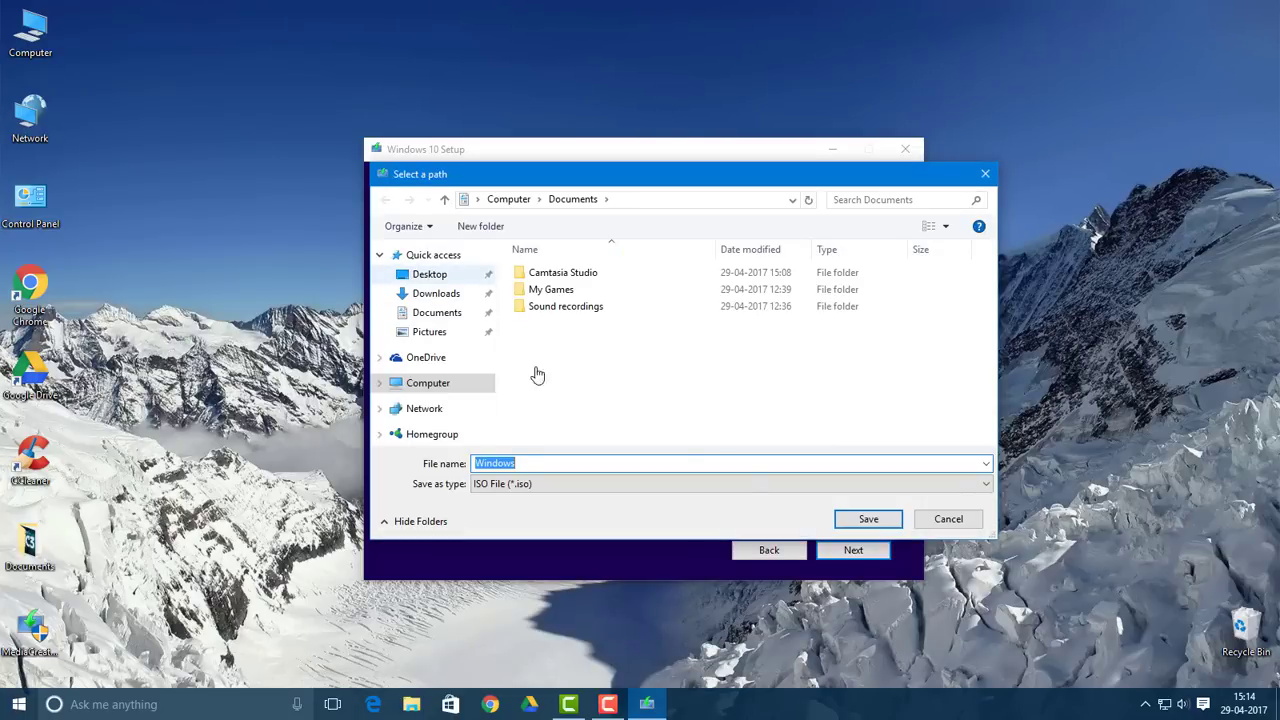
pyautogui.click(852, 520)
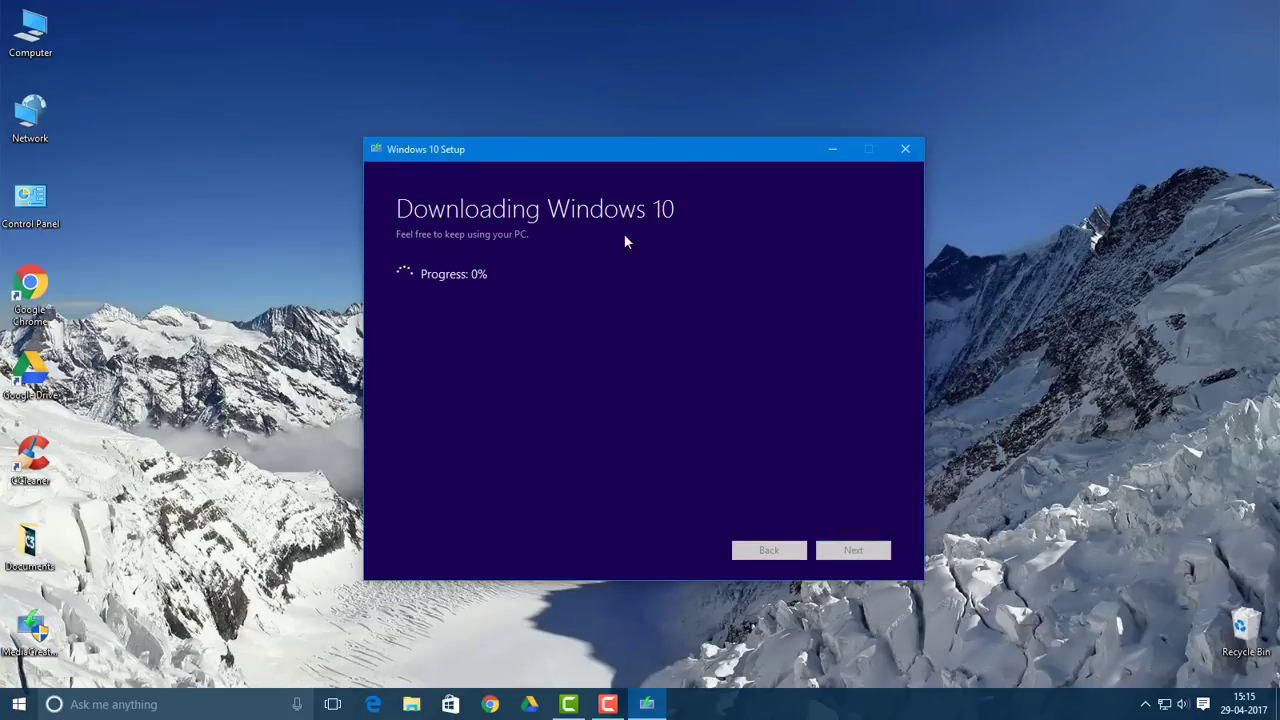
pyautogui.moveTo(619, 708)
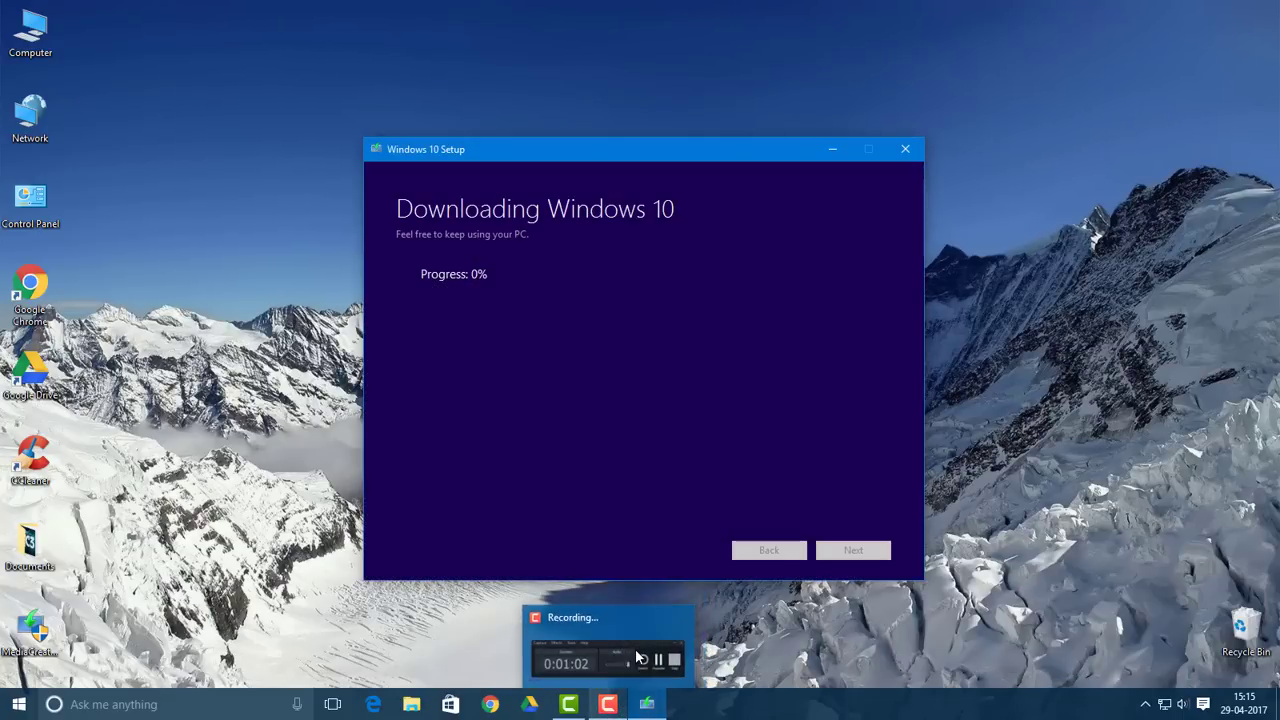
pyautogui.click(631, 645)
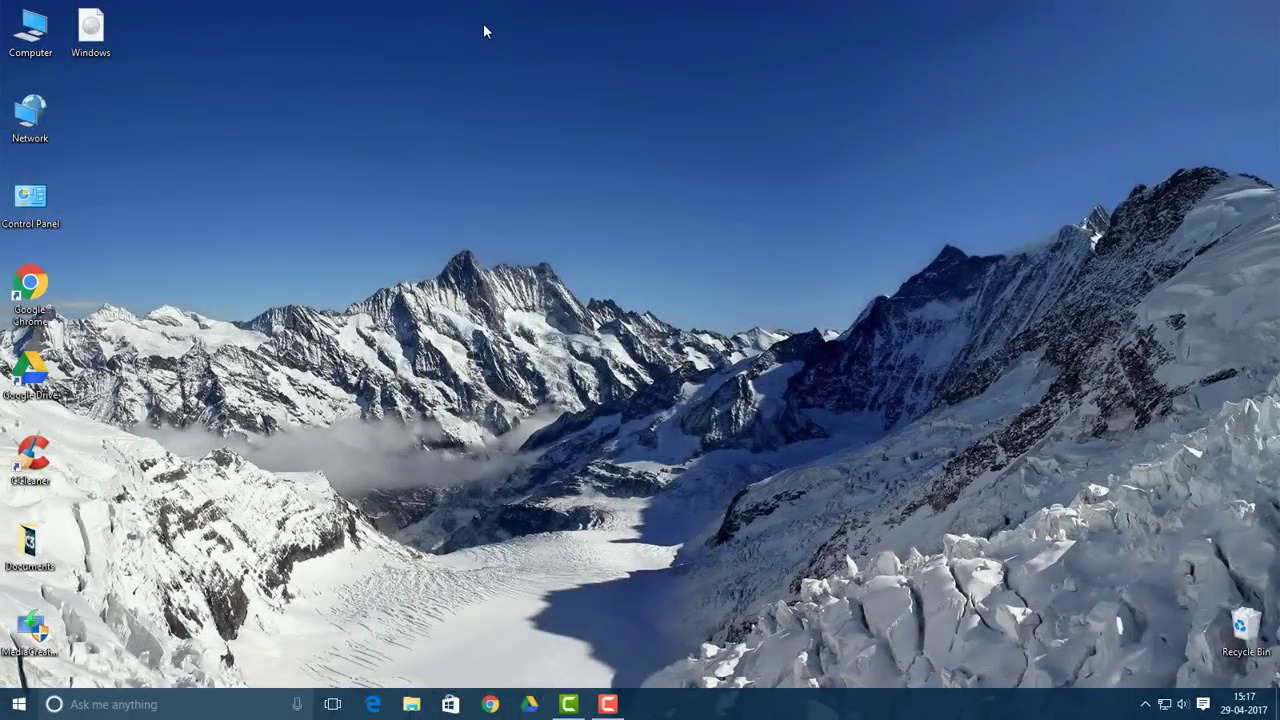
# - Open the Computer window and move it farther away from the Windows ISO file on the desktop
pyautogui.moveTo(131, 101); pyautogui.dragTo(91, 22)
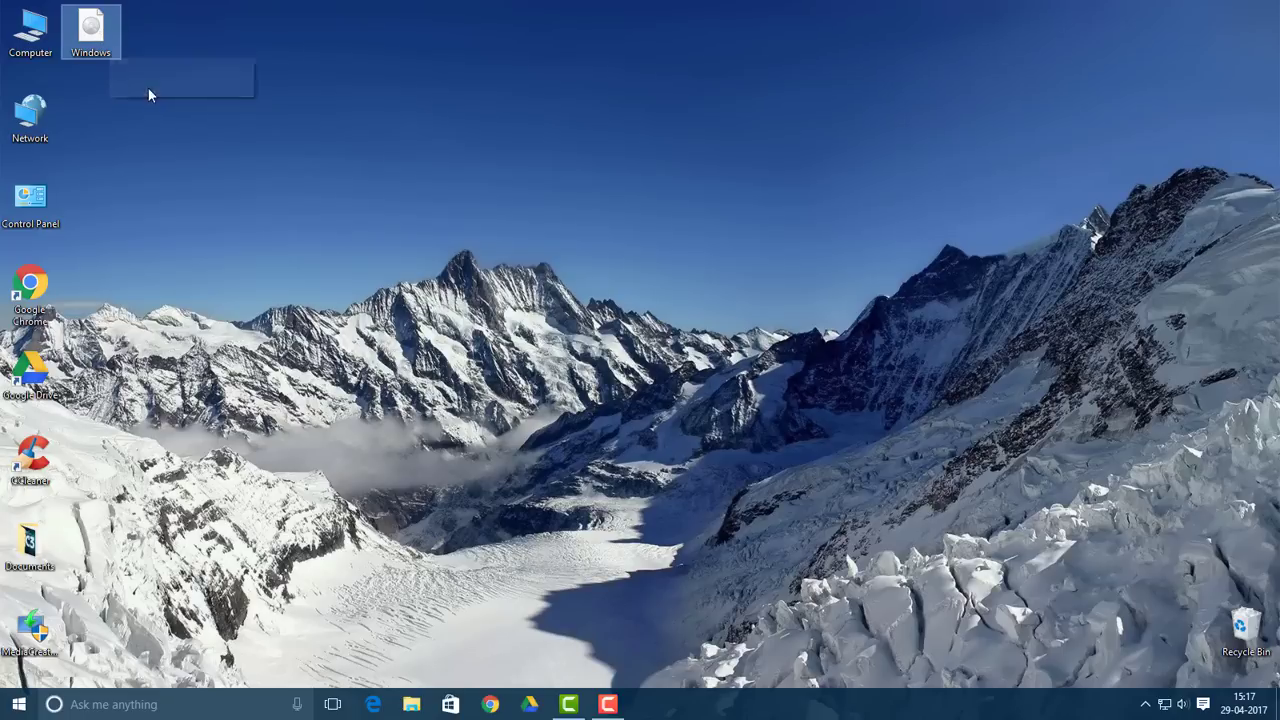
pyautogui.doubleClick(30, 35)
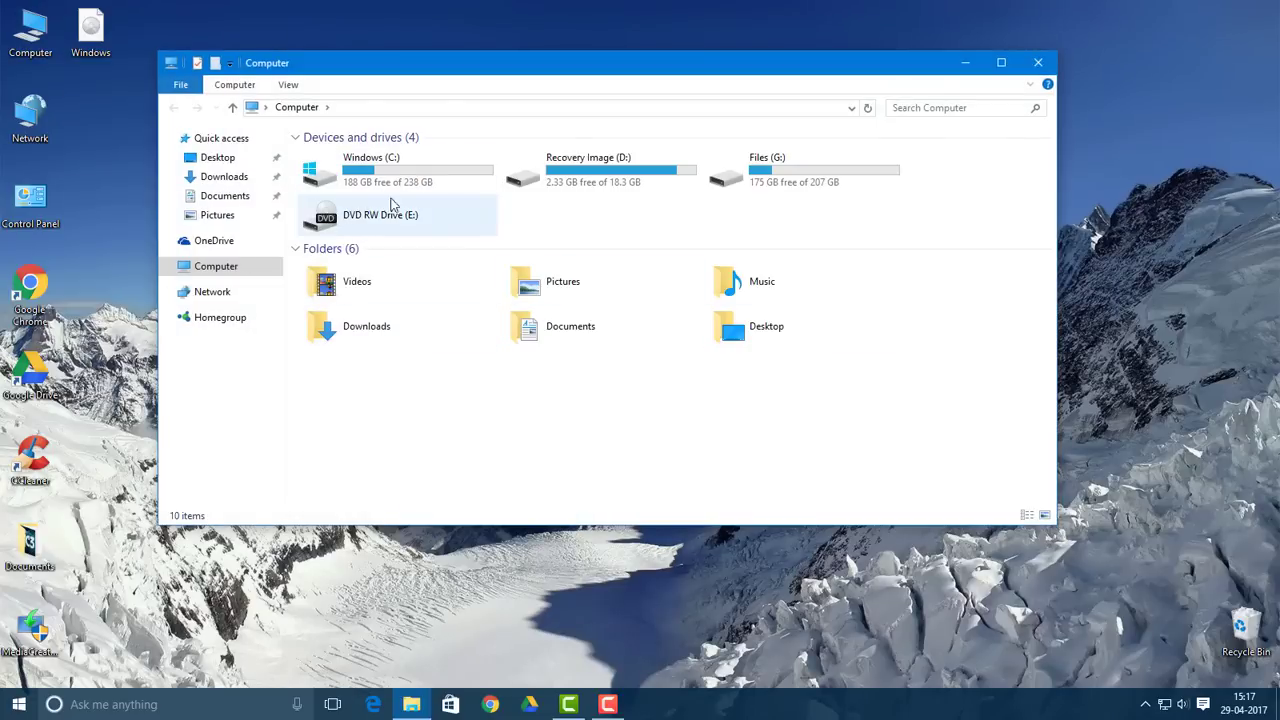
pyautogui.moveTo(463, 72); pyautogui.dragTo(558, 89)
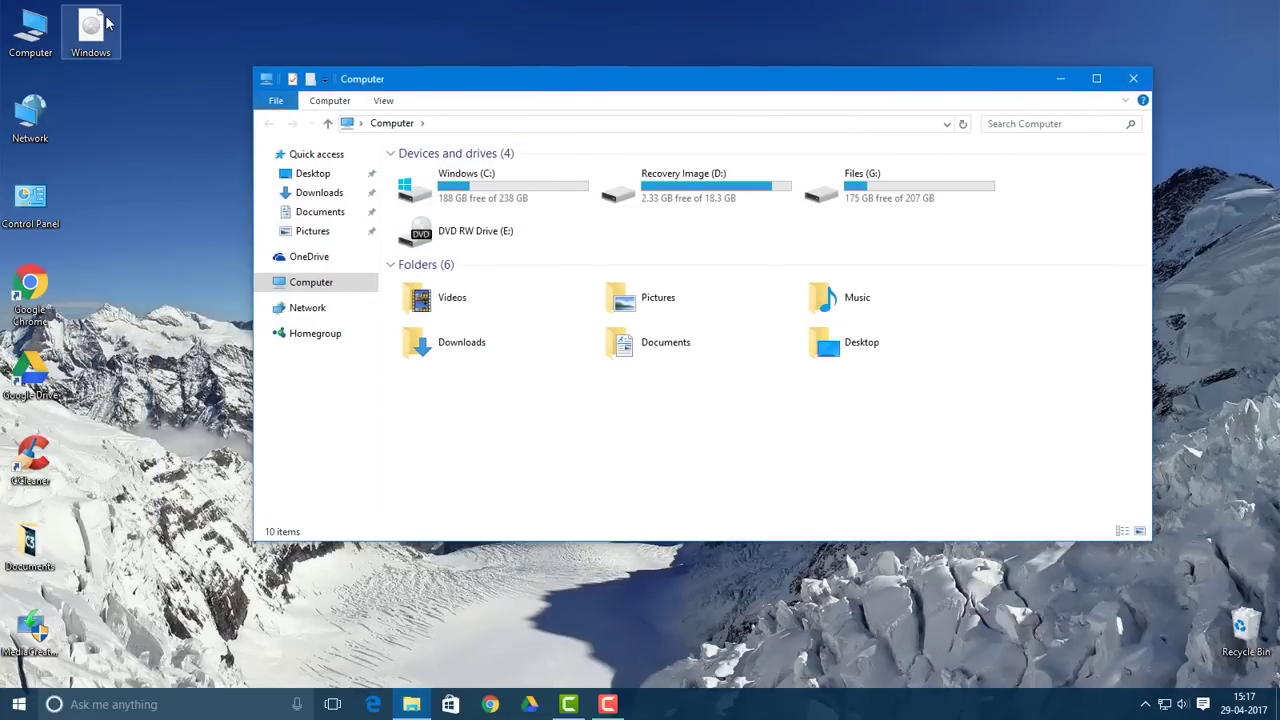